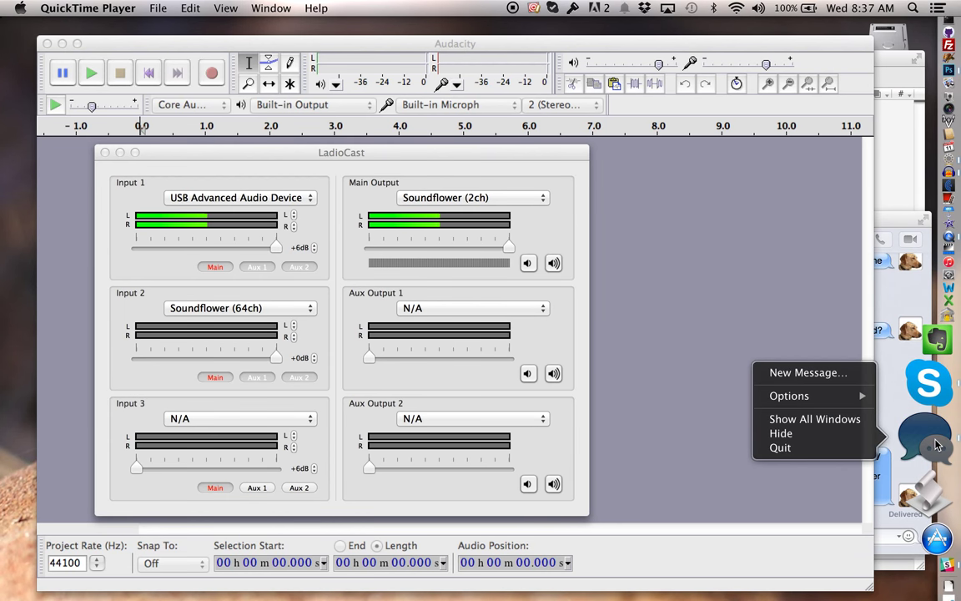
Quit Messages and lower LadioCast's Input 1 gain slightly below maximum
left_click(847, 448)
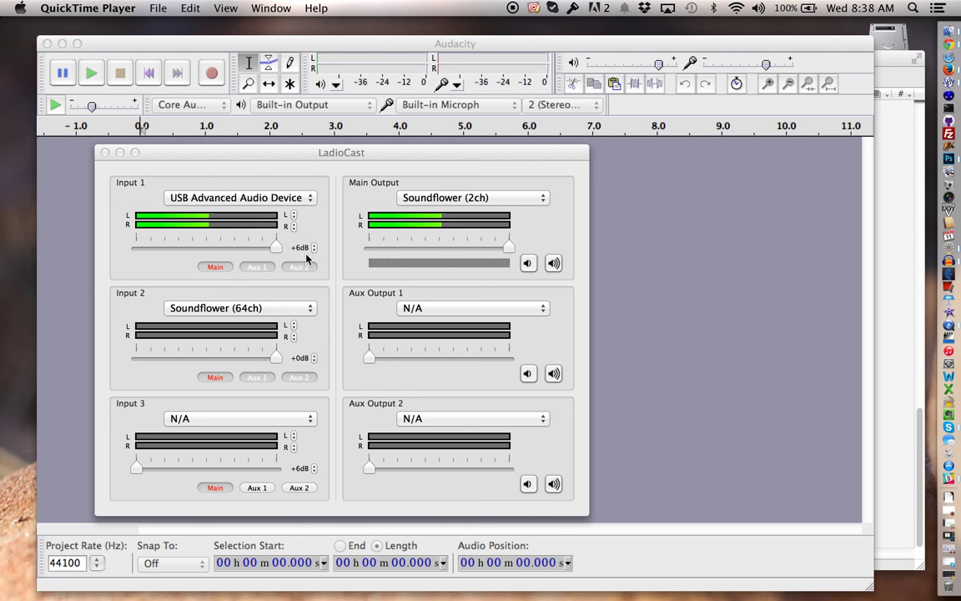
left_click_drag(278, 248, 265, 248)
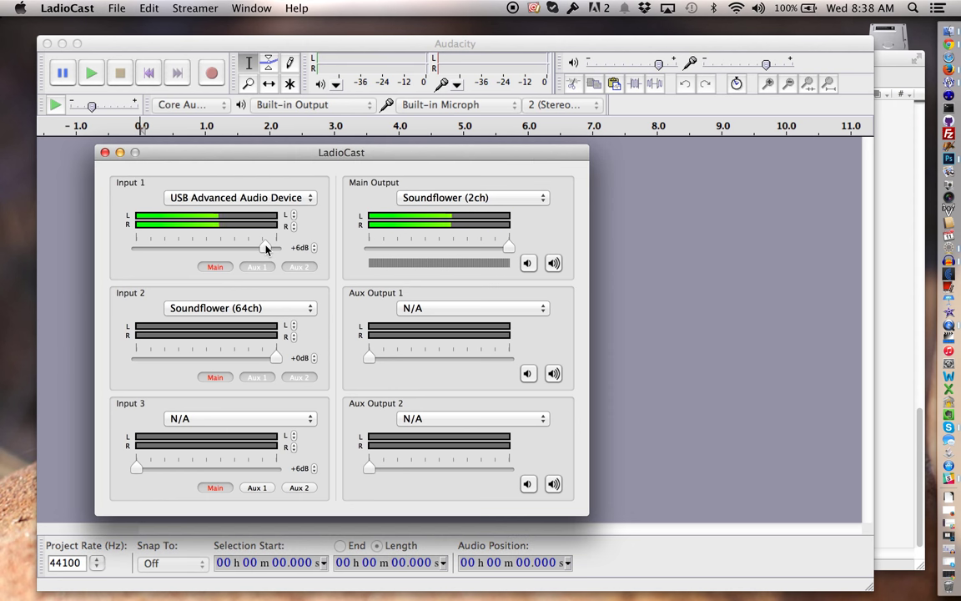
left_click(757, 8)
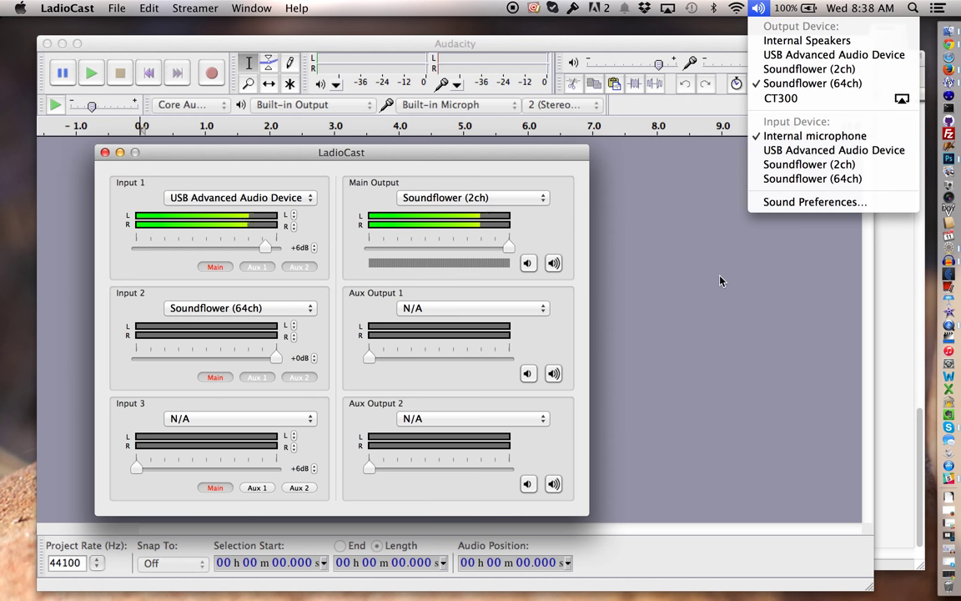
left_click(708, 324)
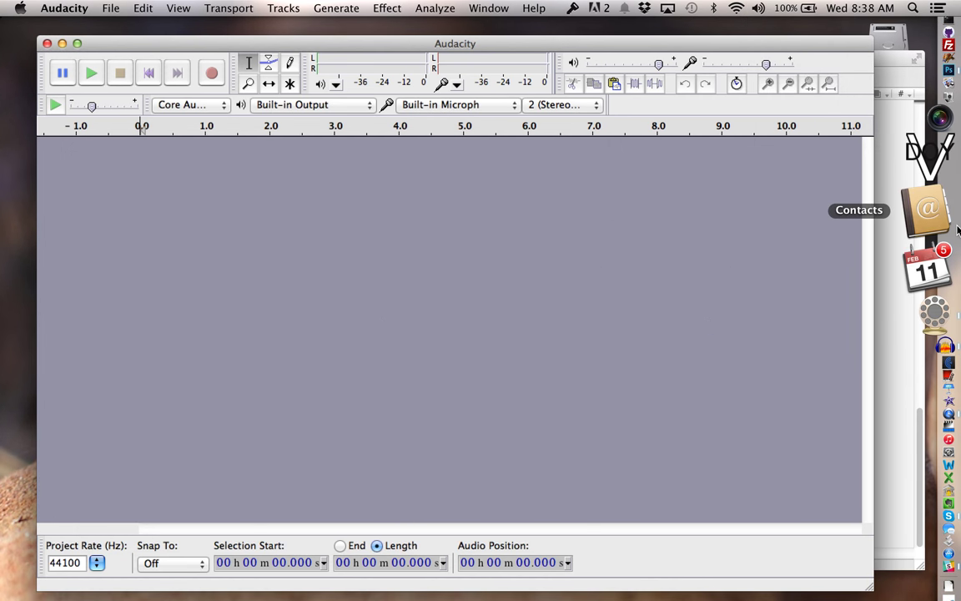
left_click(943, 253)
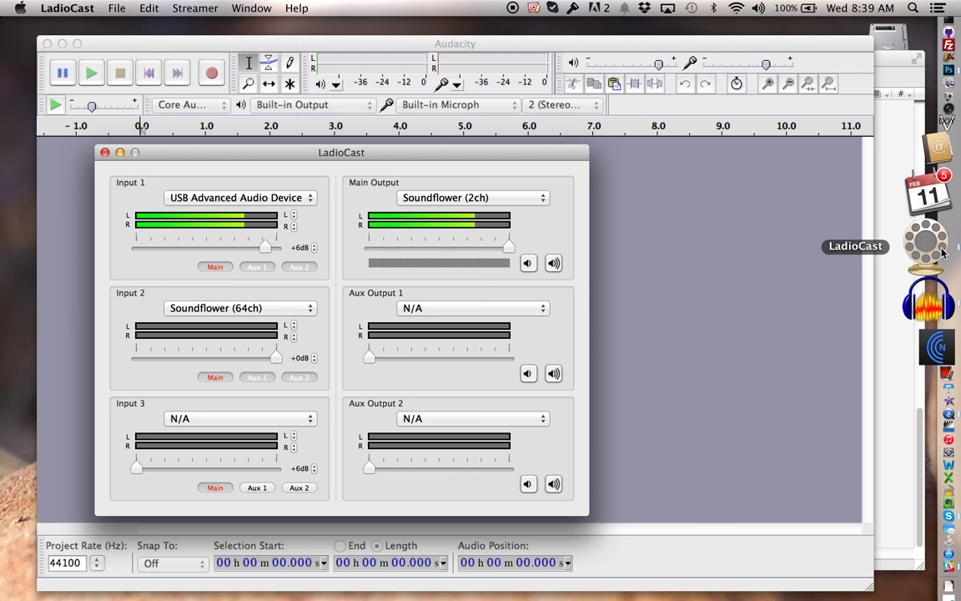
key("XF86AudioRaiseVolume")
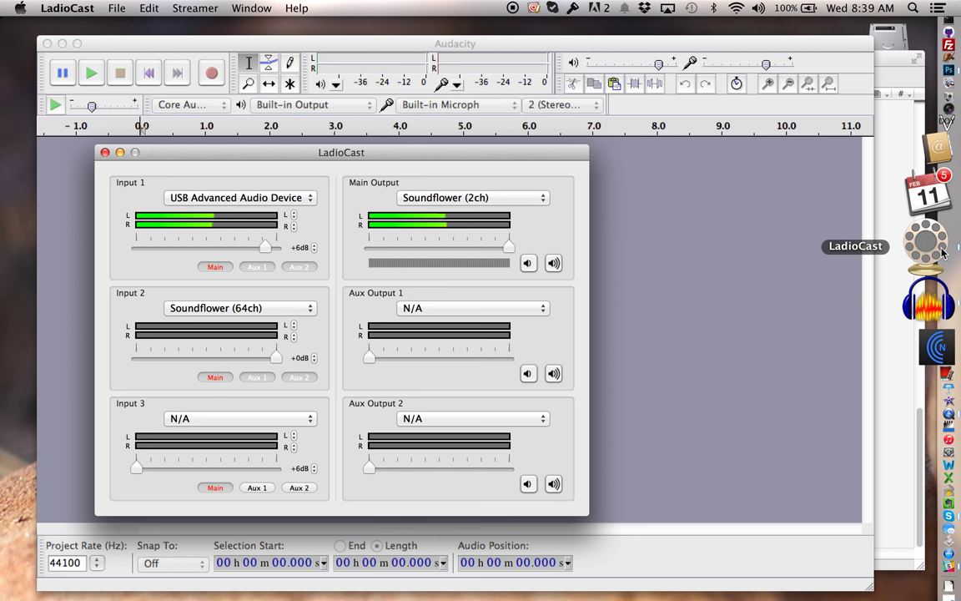
Record a roughly 4.5-second voice clip in Audacity and play it back from about 0.28 s
left_click(708, 303)
left_click_drag(350, 43, 332, 39)
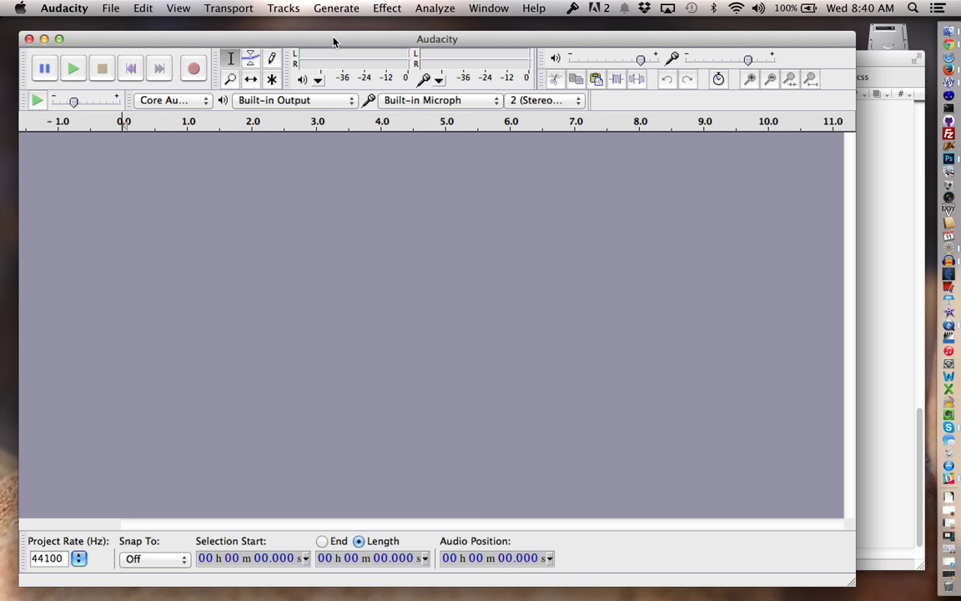
left_click(193, 74)
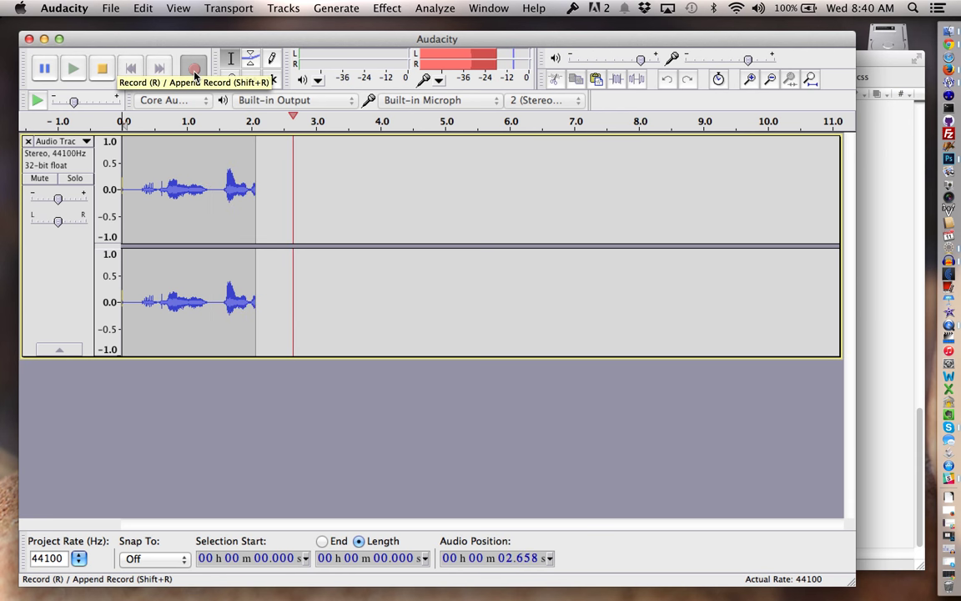
left_click(102, 70)
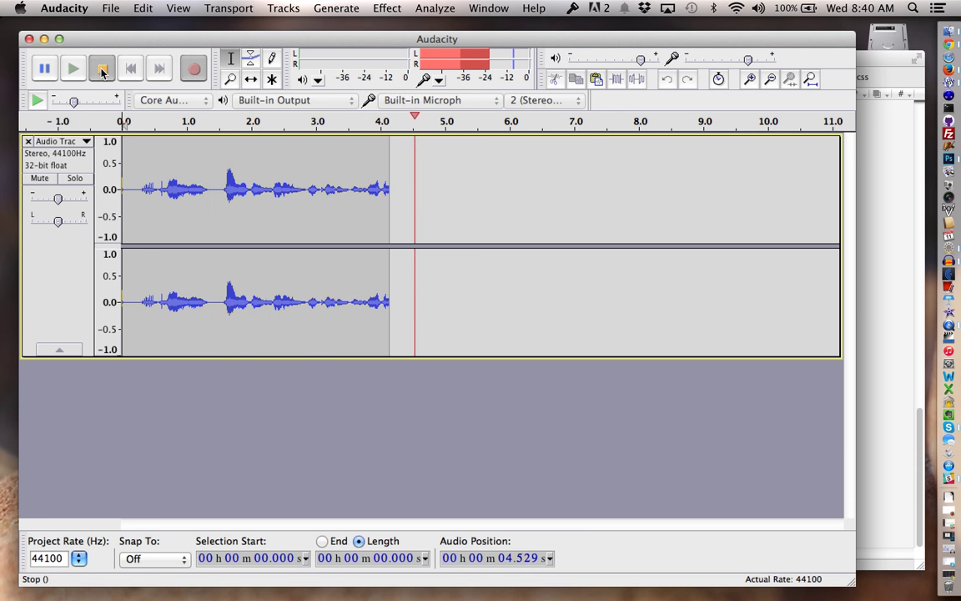
left_click(139, 191)
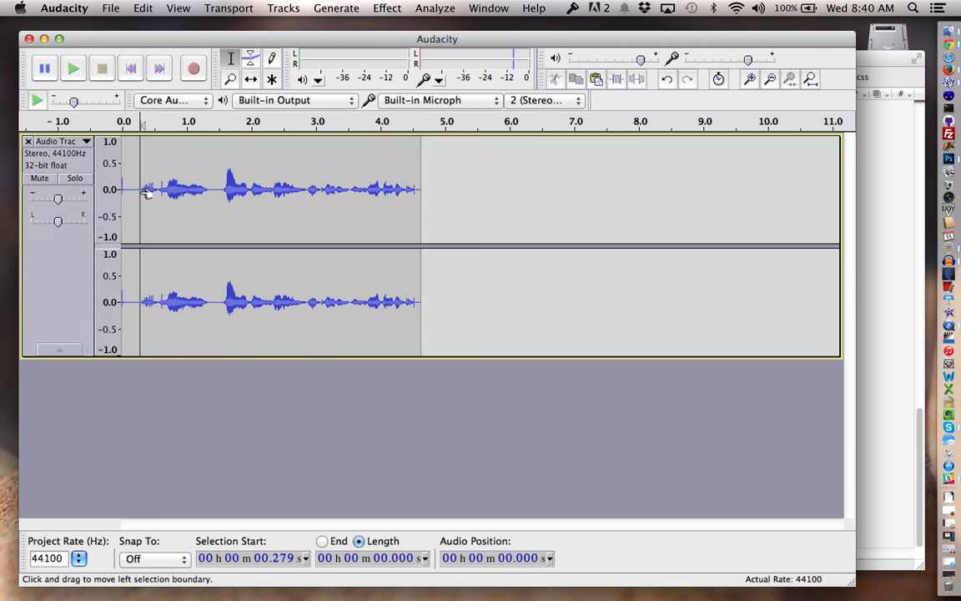
key("space")
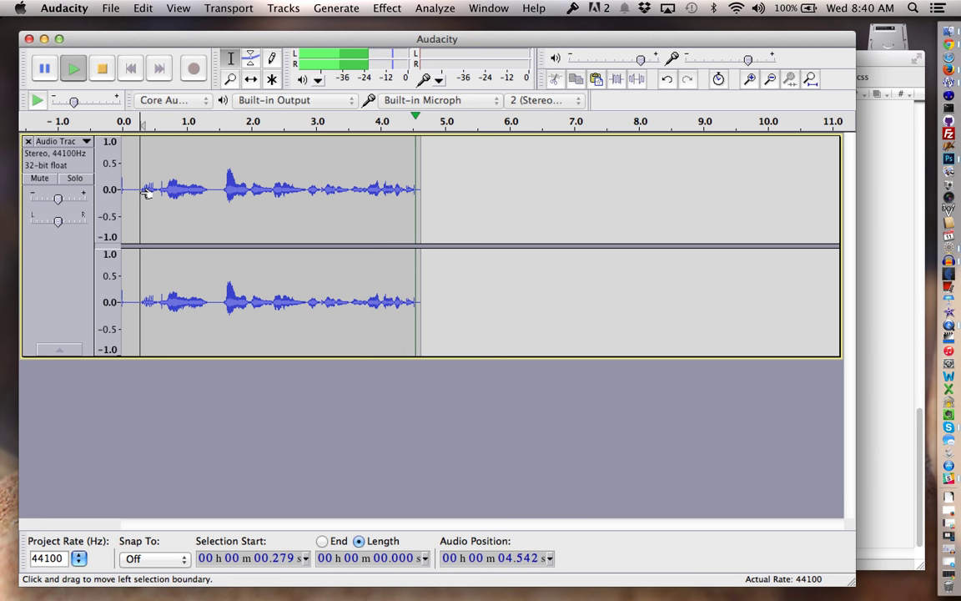
Quit Audacity without saving the first recording, then relaunch it
left_click(58, 7)
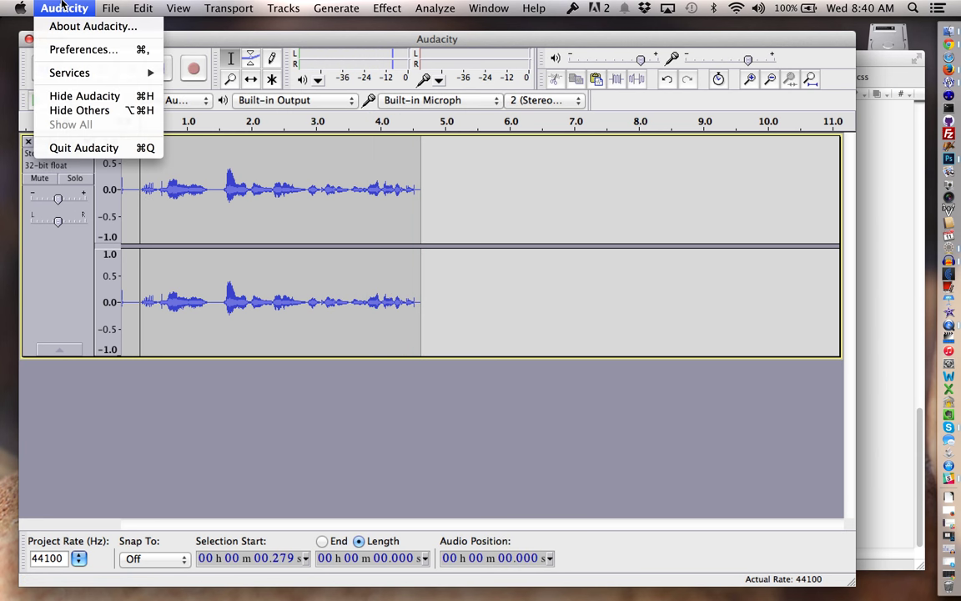
left_click(81, 149)
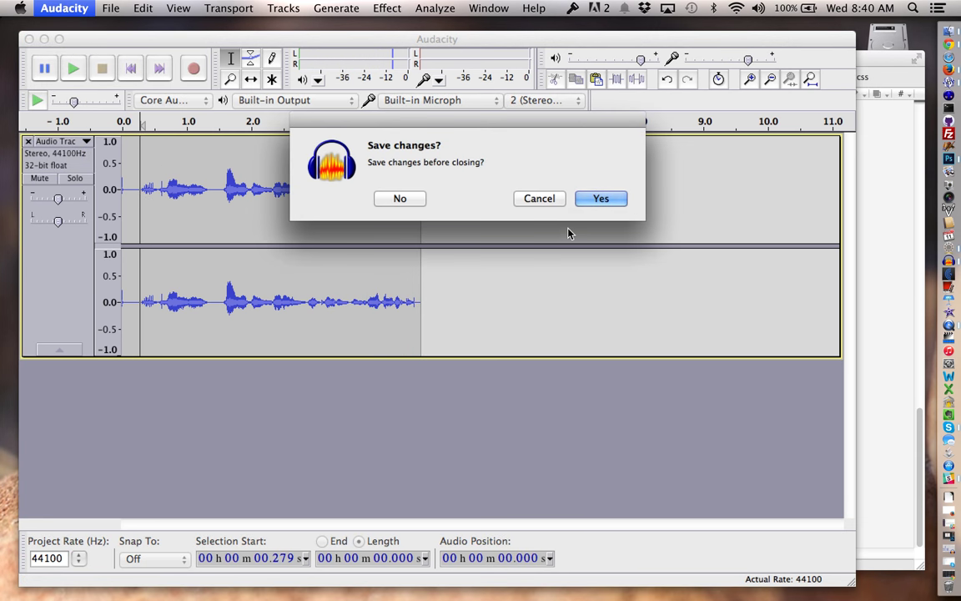
left_click(400, 195)
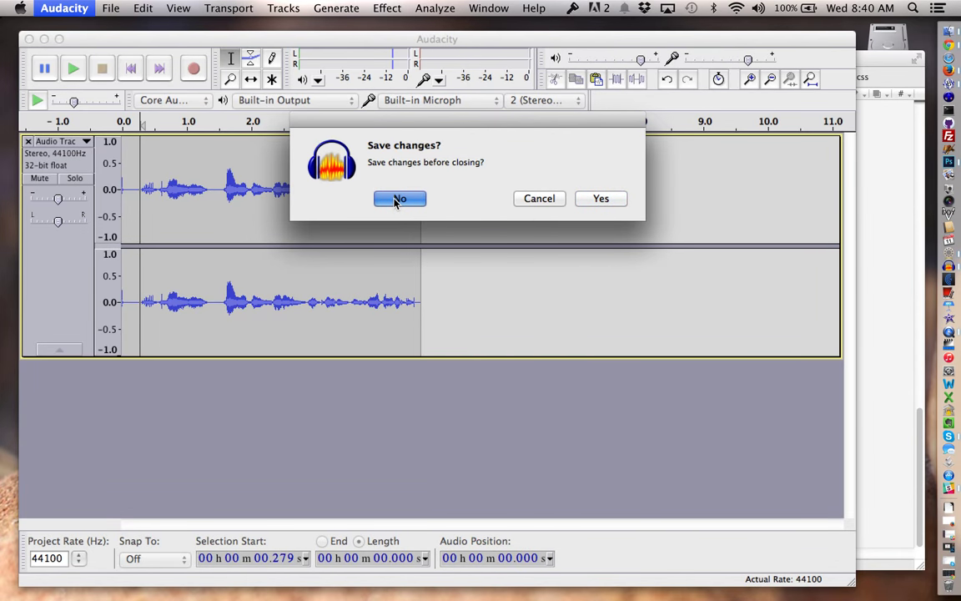
left_click(938, 269)
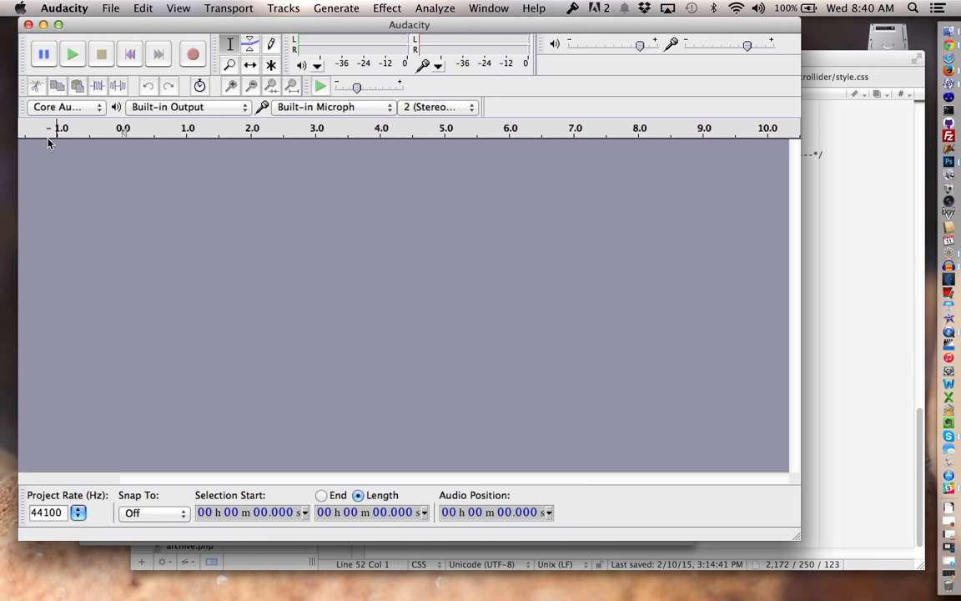
Route playback to Soundflower (64ch) and begin a new voice recording
left_click(193, 110)
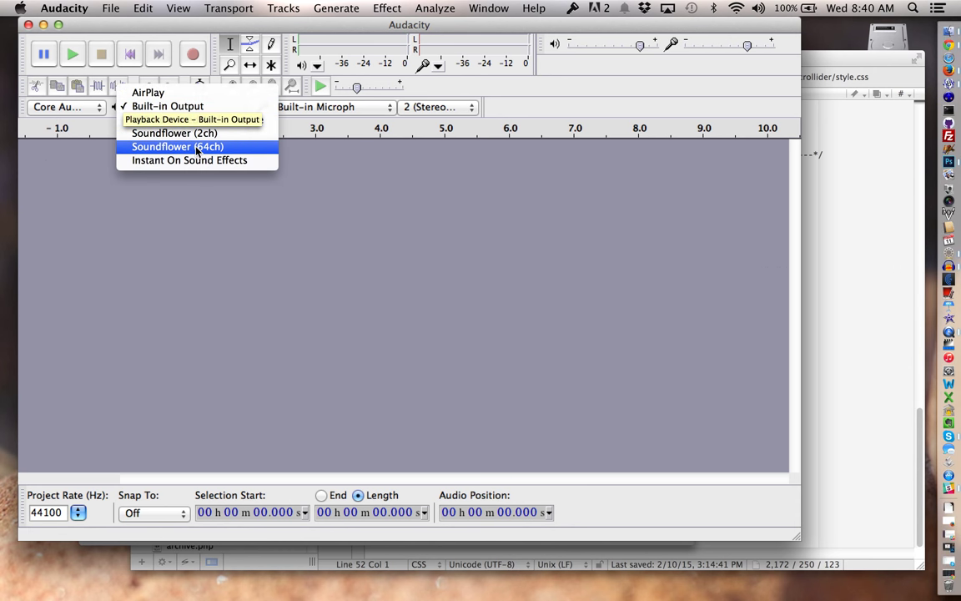
left_click(197, 148)
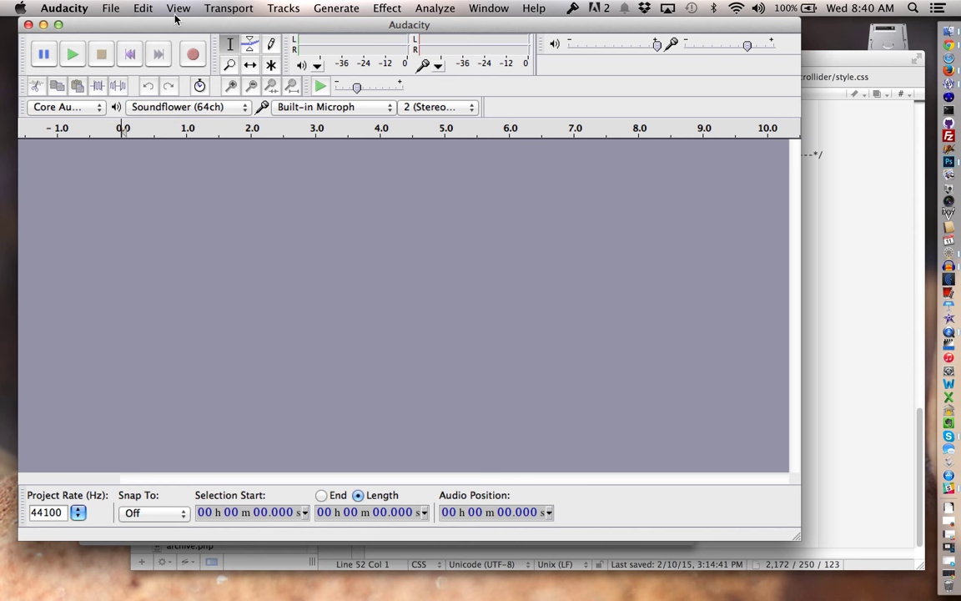
left_click(193, 56)
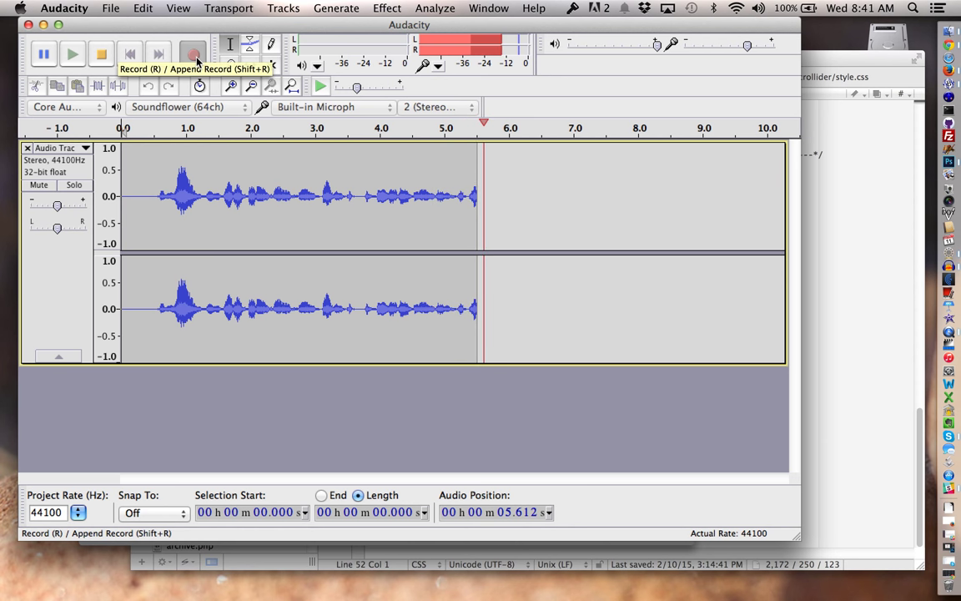
Stop the 7.6-second voice recording and play it back
left_click(101, 57)
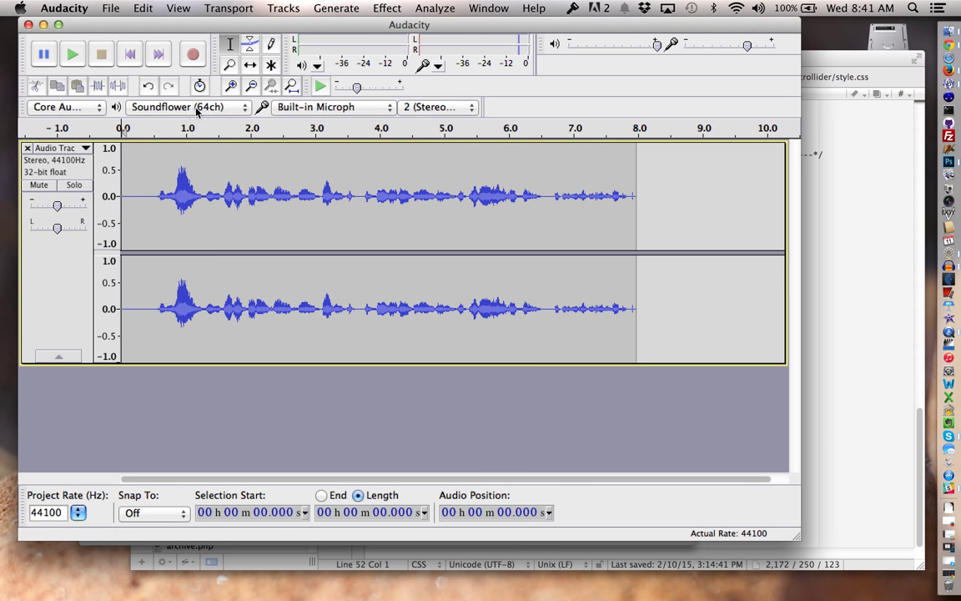
left_click(72, 55)
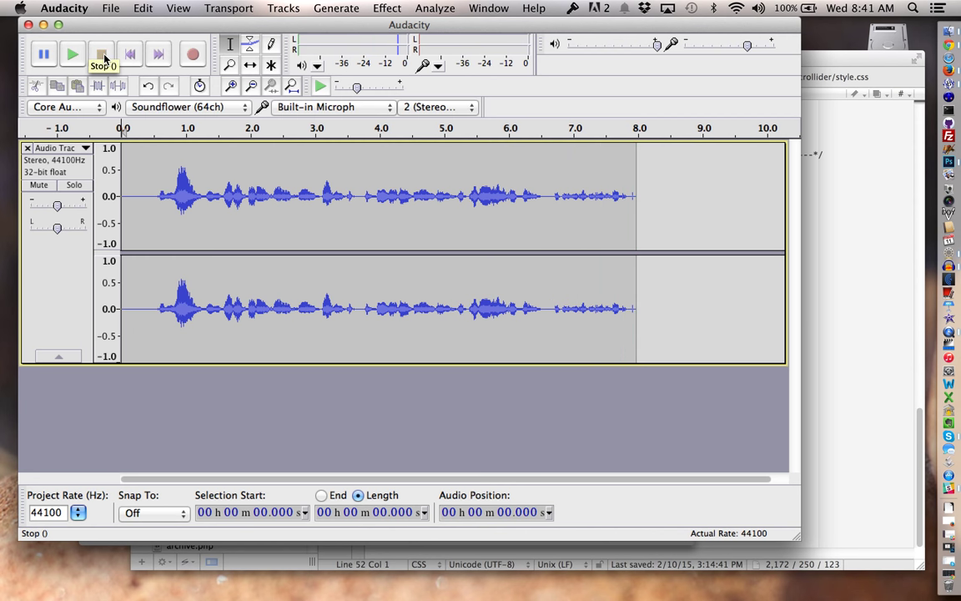
Import gulls.mp3 from the audacity demo folder as a second stereo track
left_click(113, 8)
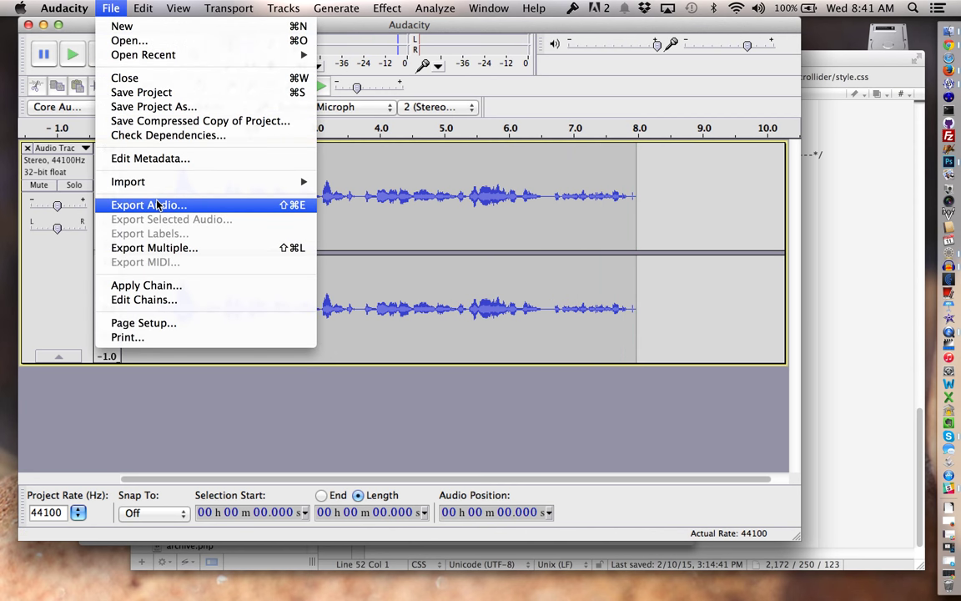
mouse_move(134, 181)
left_click(344, 180)
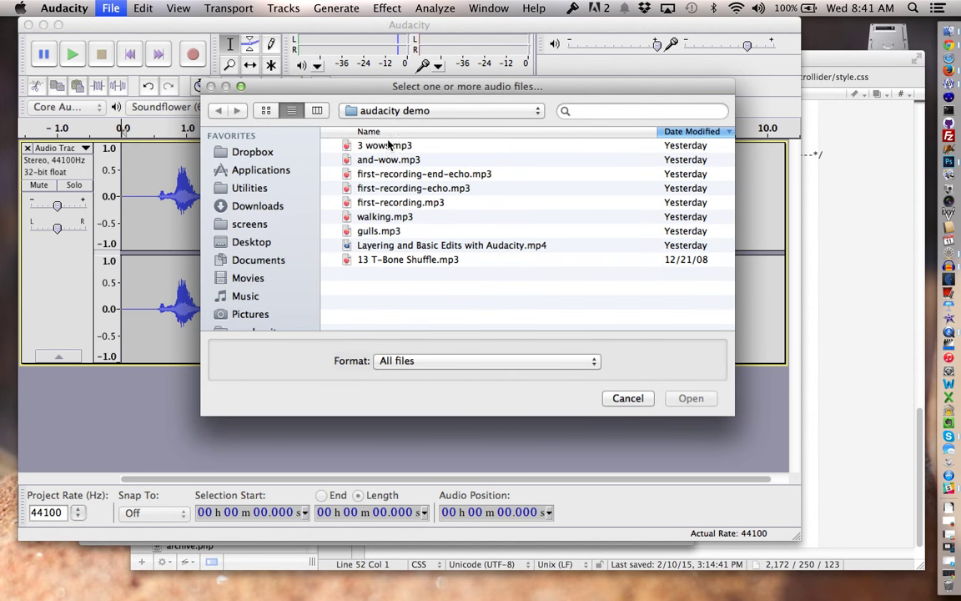
left_click(357, 216)
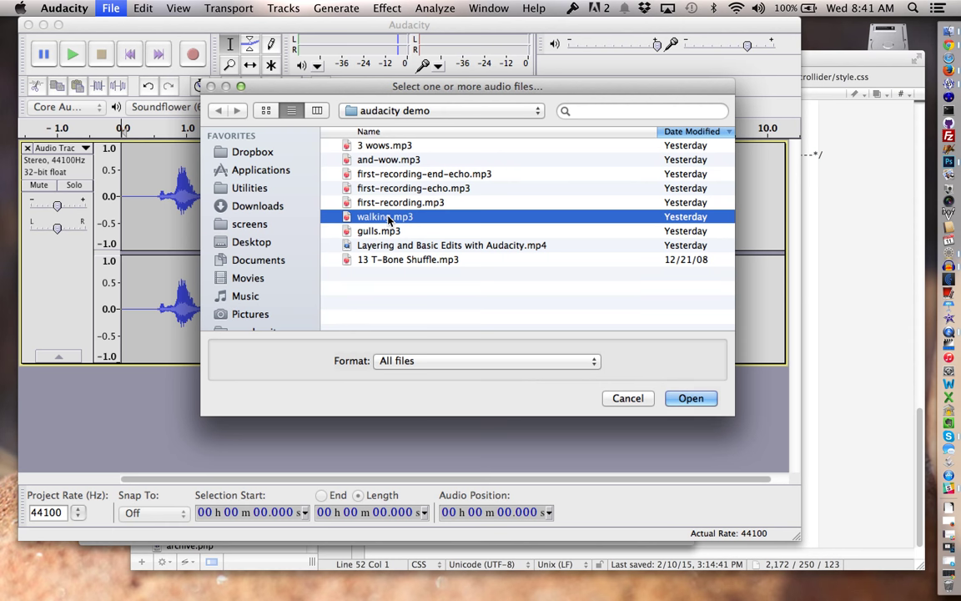
left_click(361, 258)
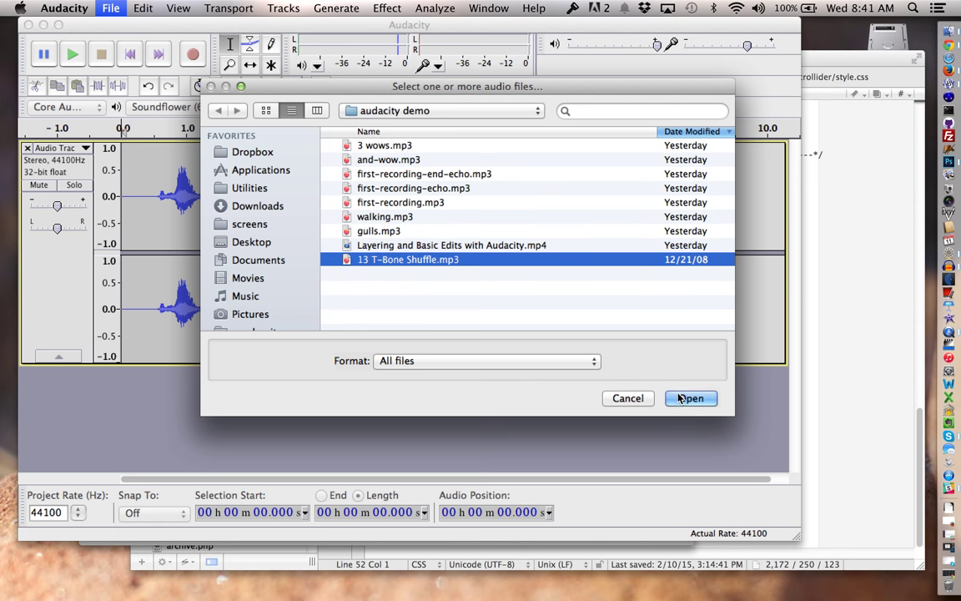
left_click(371, 231)
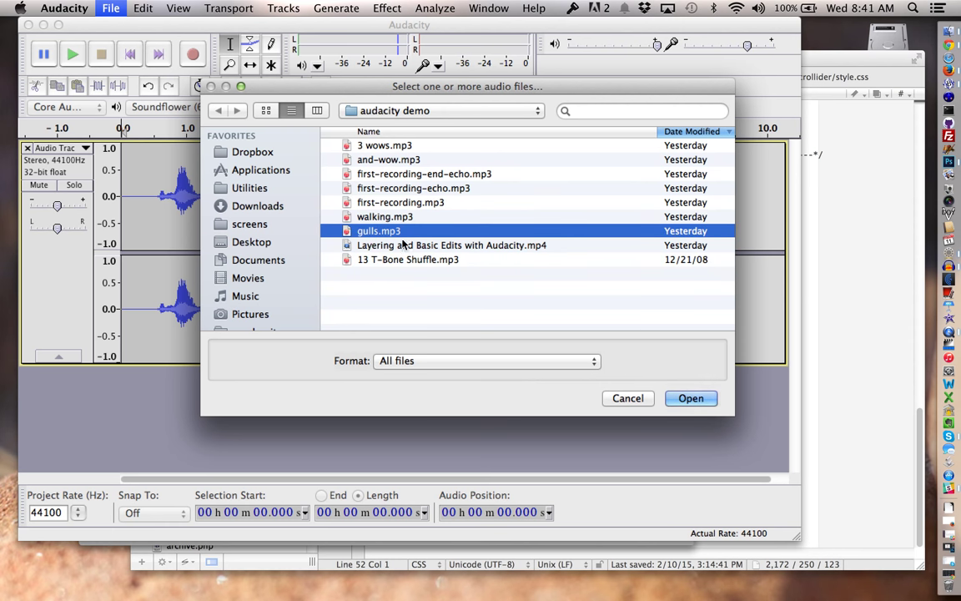
left_click(689, 398)
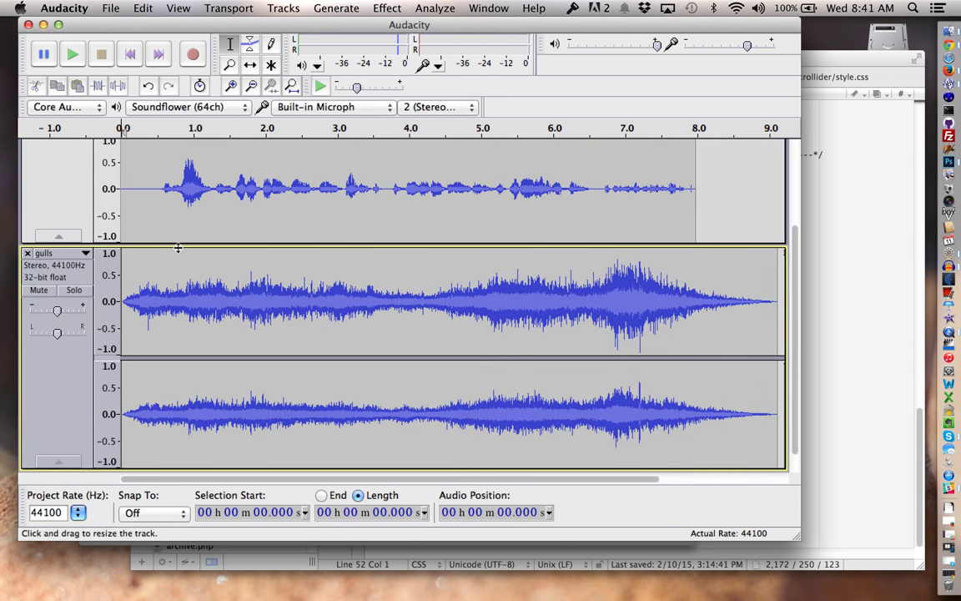
Shift the voice clip with the Time Shift Tool to start near 3.2 s, then play it over the gulls
left_click(251, 67)
left_click_drag(204, 205, 436, 203)
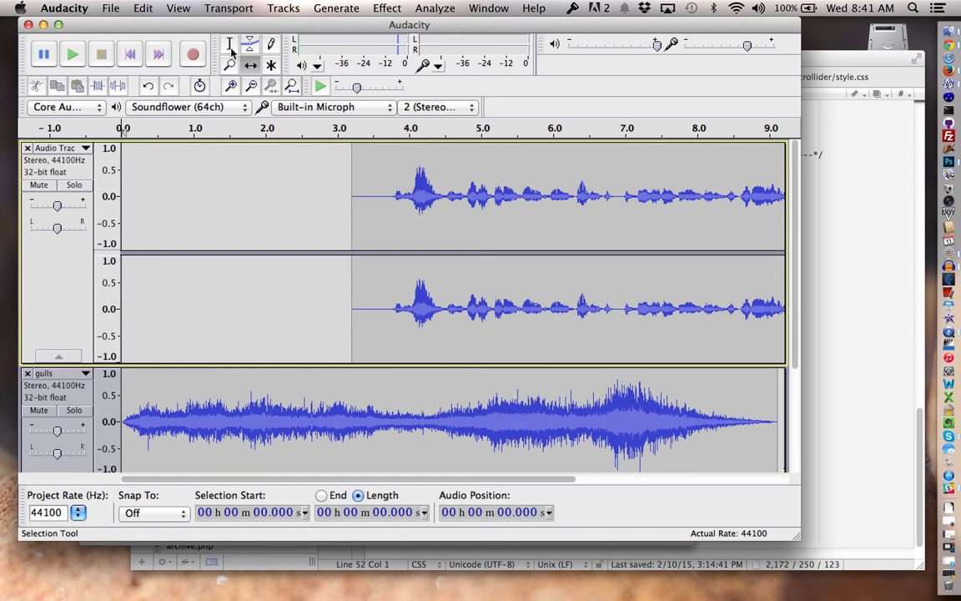
left_click(74, 55)
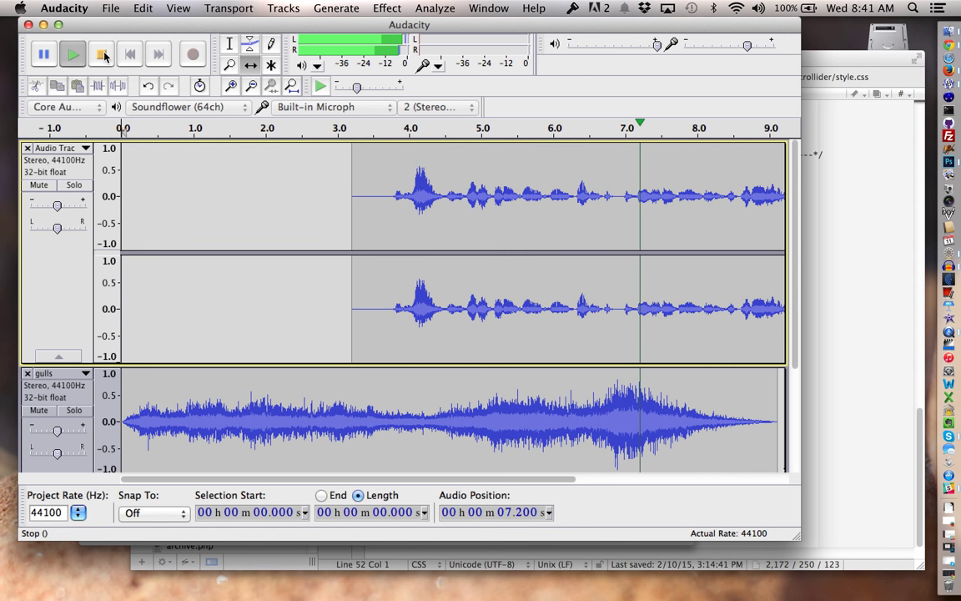
left_click(102, 54)
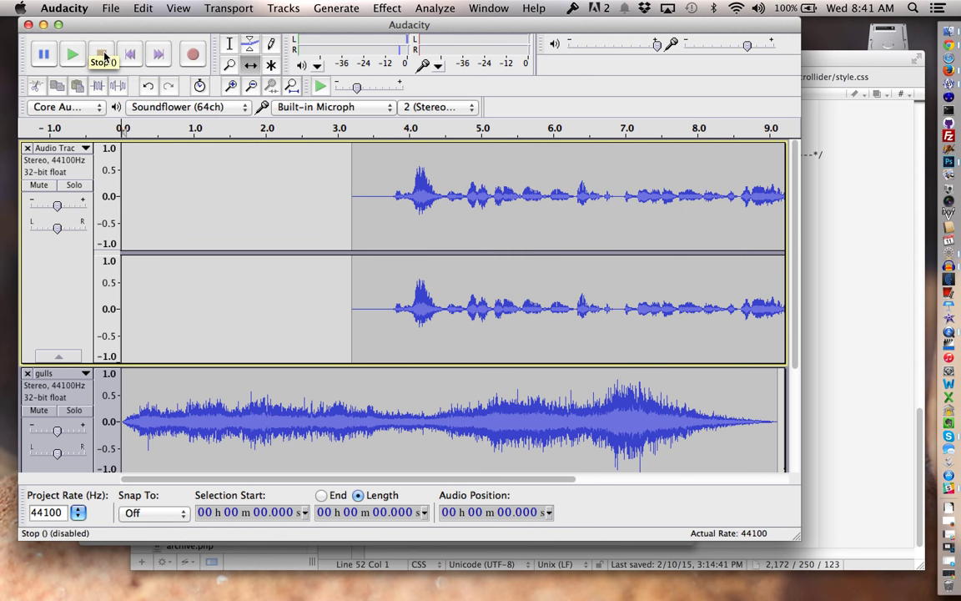
left_click(830, 37)
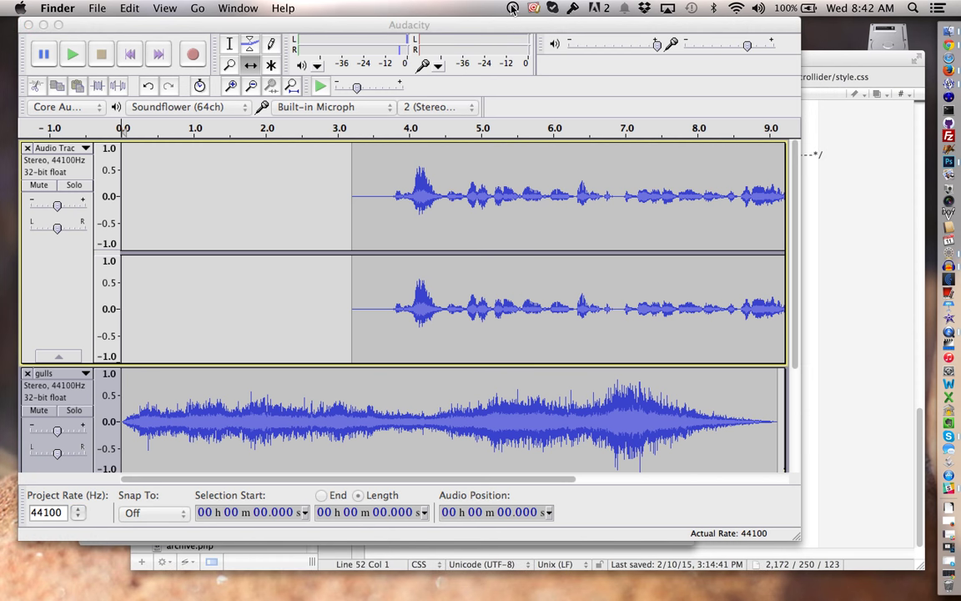